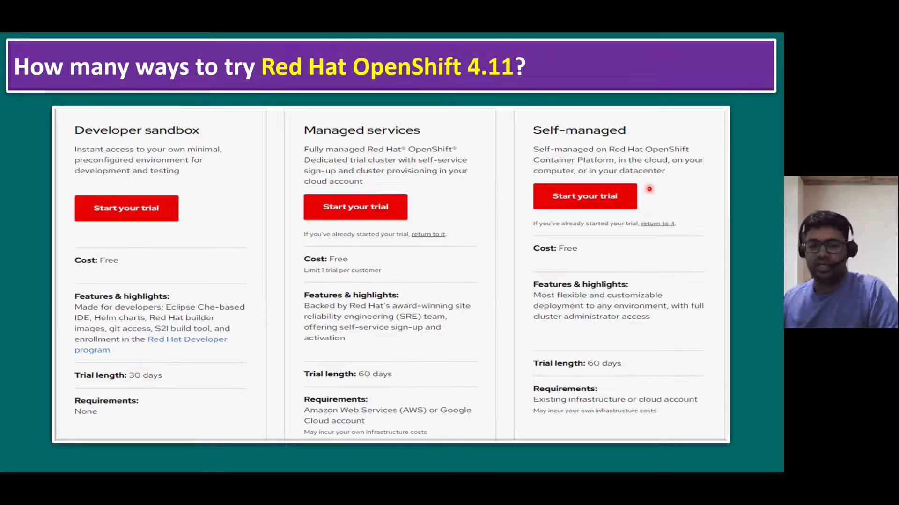
Leave the OpenShift 4.11 trial-options slideshow for the remote Windows desktop.
key(alt+Tab)
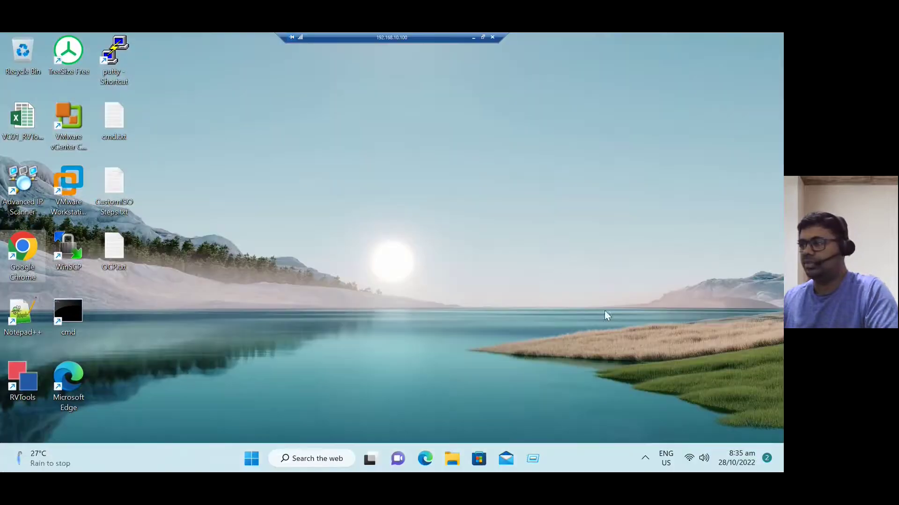
Launch Chrome and search Google for 'red hat openshift'.
double_click(23, 253)
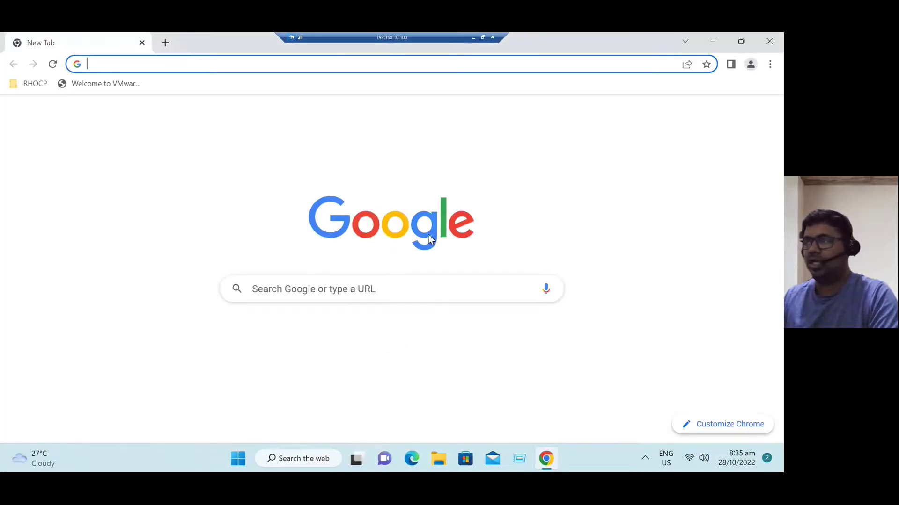
click(319, 286)
text(red)
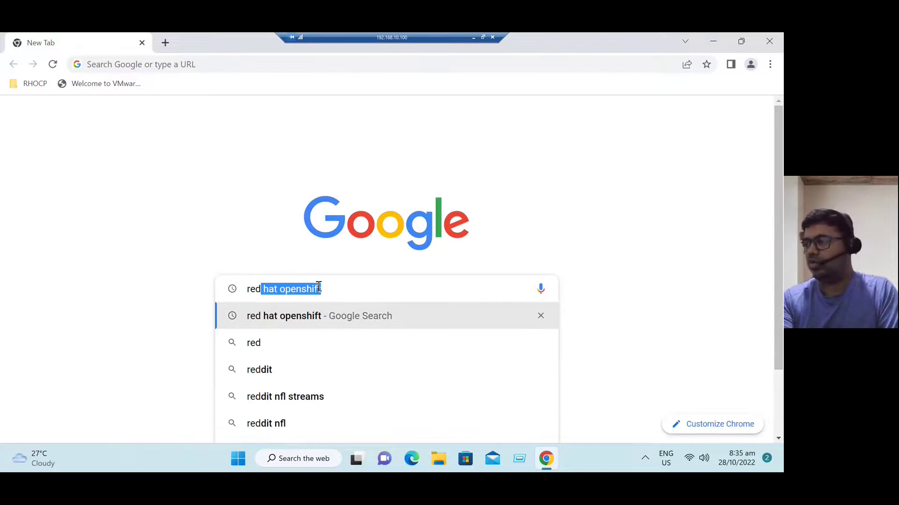
key(Return)
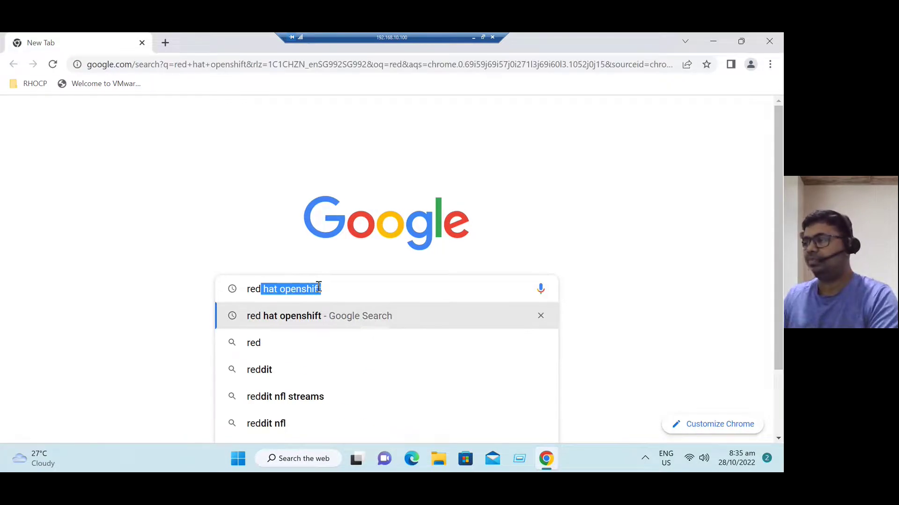
click(337, 287)
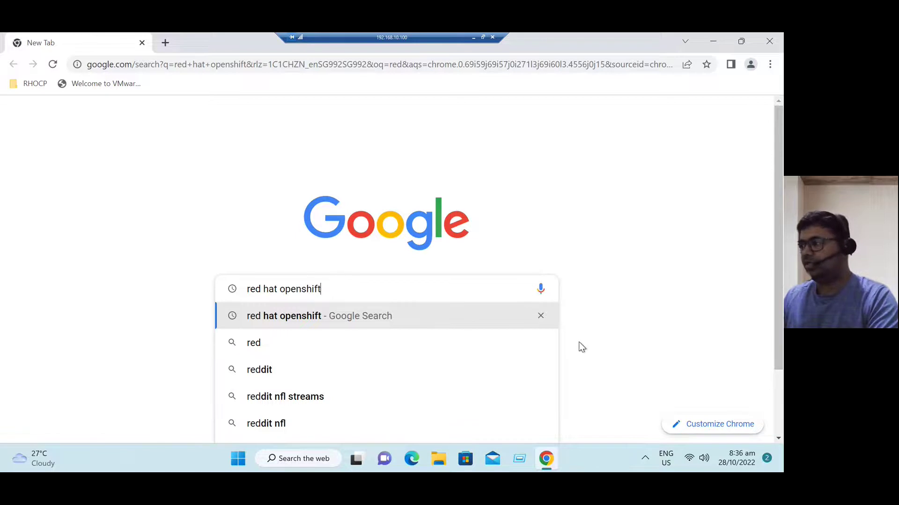
click(540, 316)
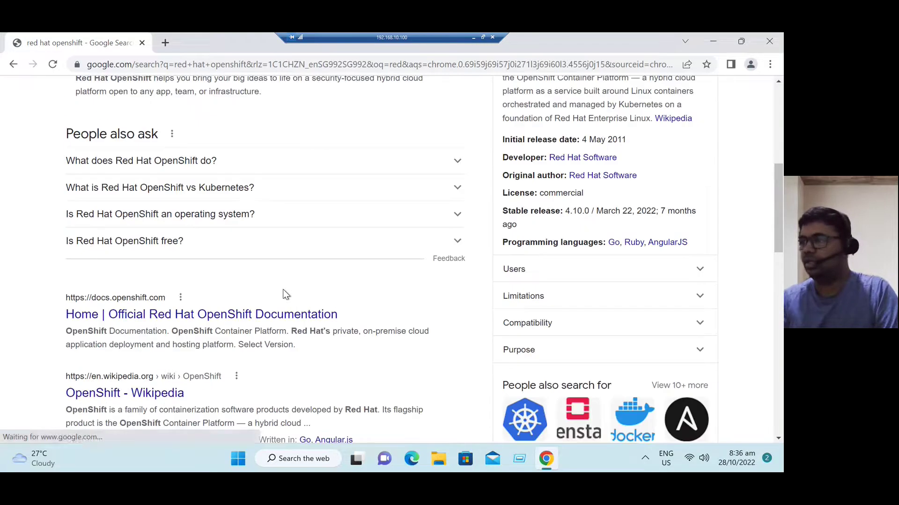
scroll(319, 256, up, 5)
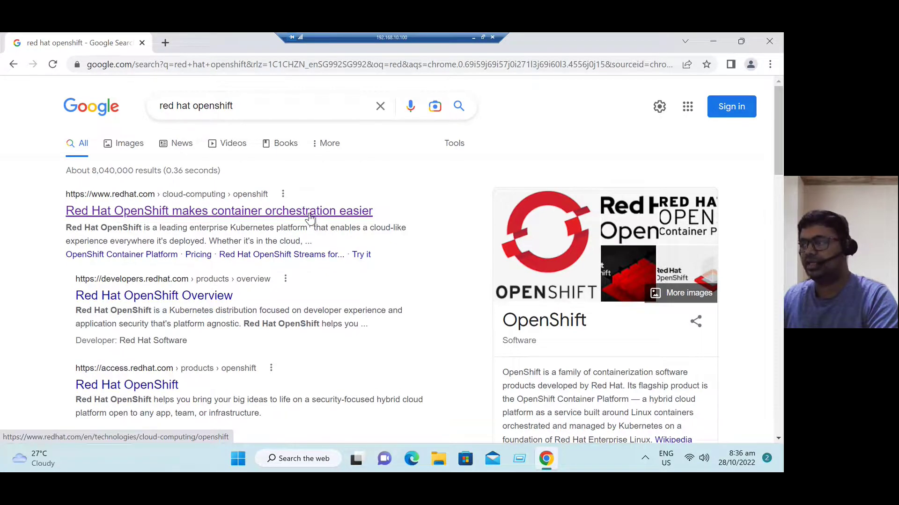
Open Red Hat's OpenShift page, highlight the enterprise-ready Kubernetes description, then go to trial options.
click(326, 211)
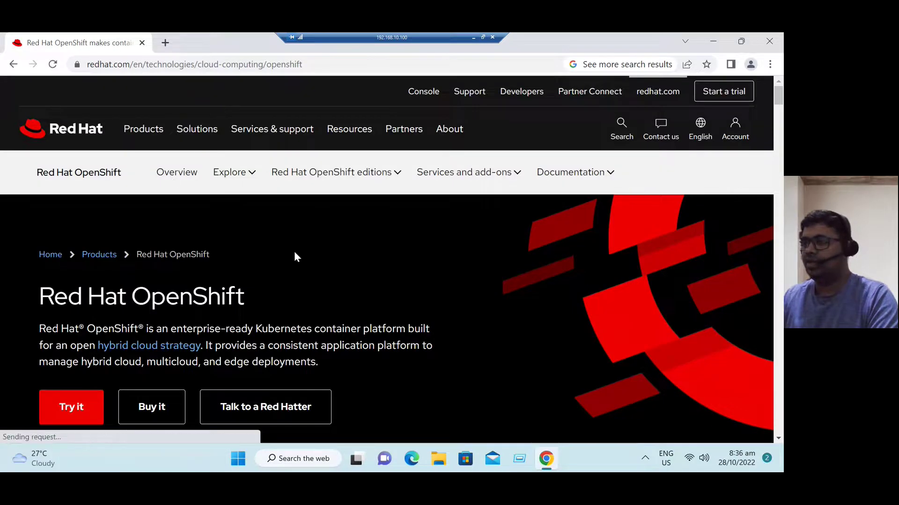
scroll(299, 262, down, 1)
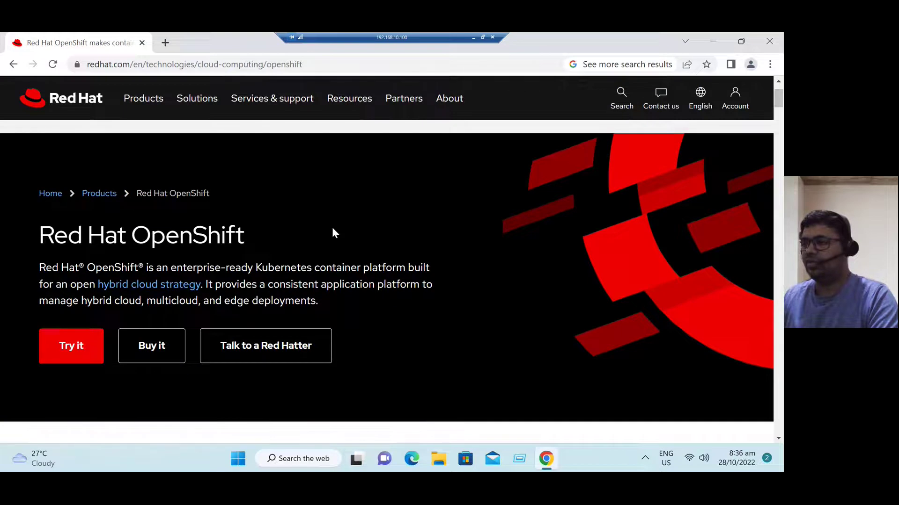
drag(177, 268, 393, 266)
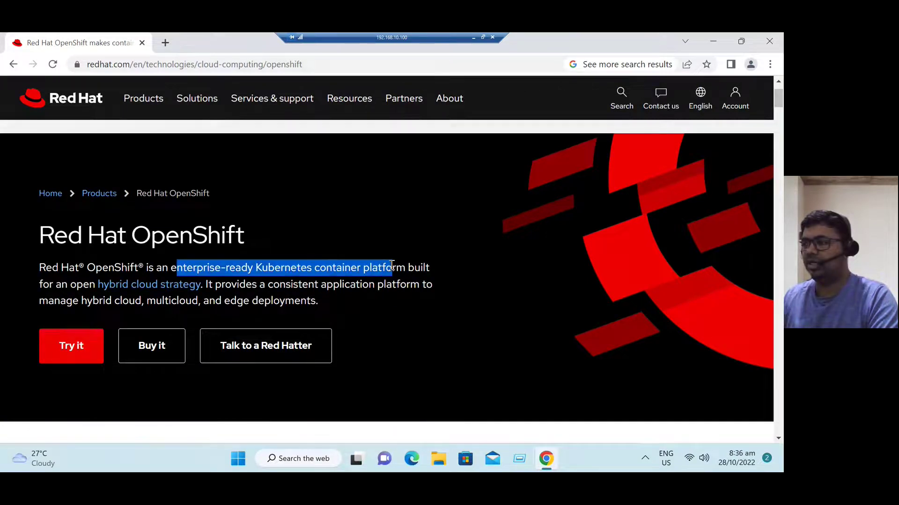
click(444, 344)
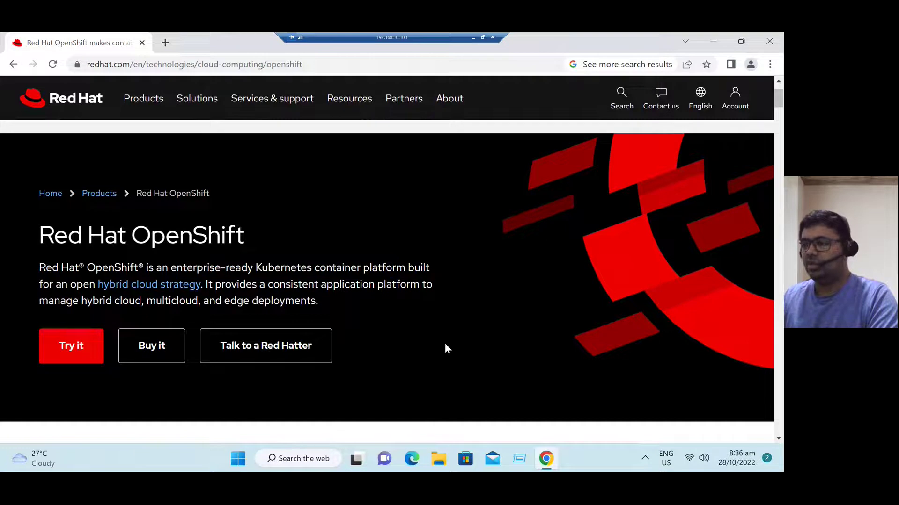
click(71, 351)
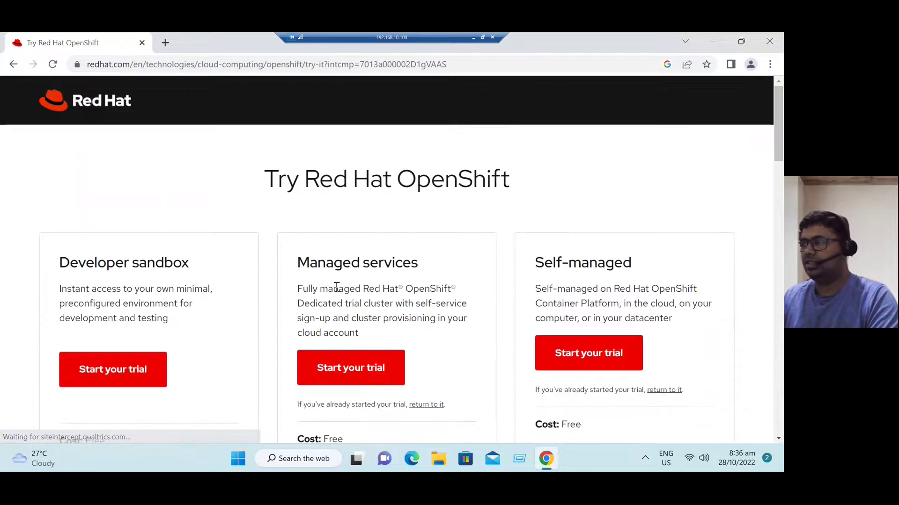
Compare the Managed services and Self-managed trial cards, then start the Self-managed trial.
scroll(364, 257, down, 2)
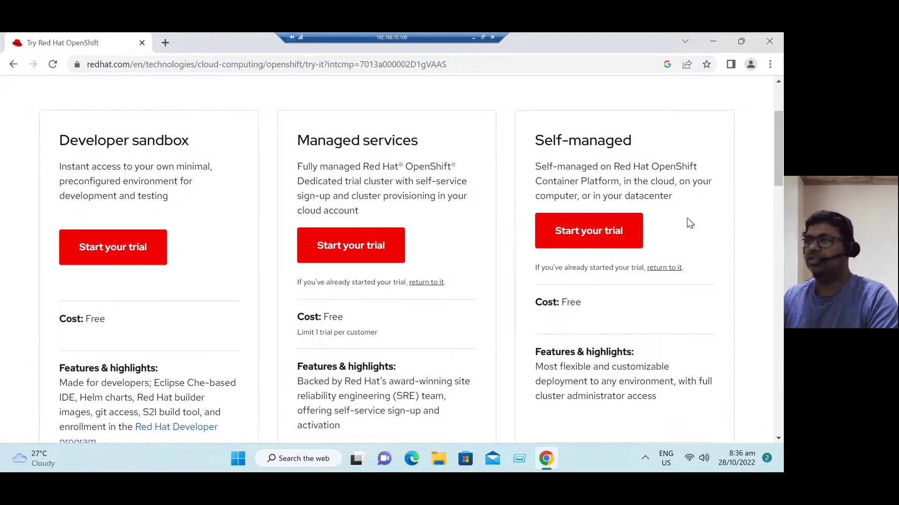
drag(298, 140, 419, 141)
drag(535, 140, 632, 138)
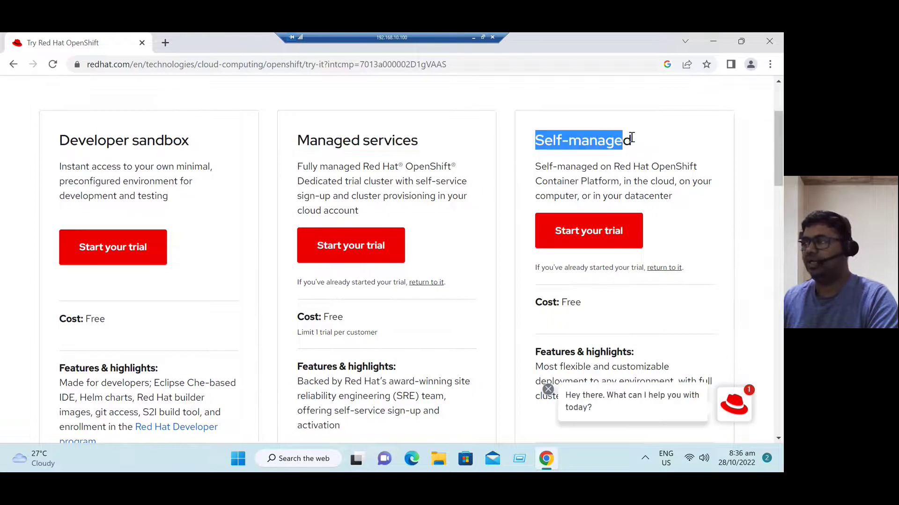
click(757, 244)
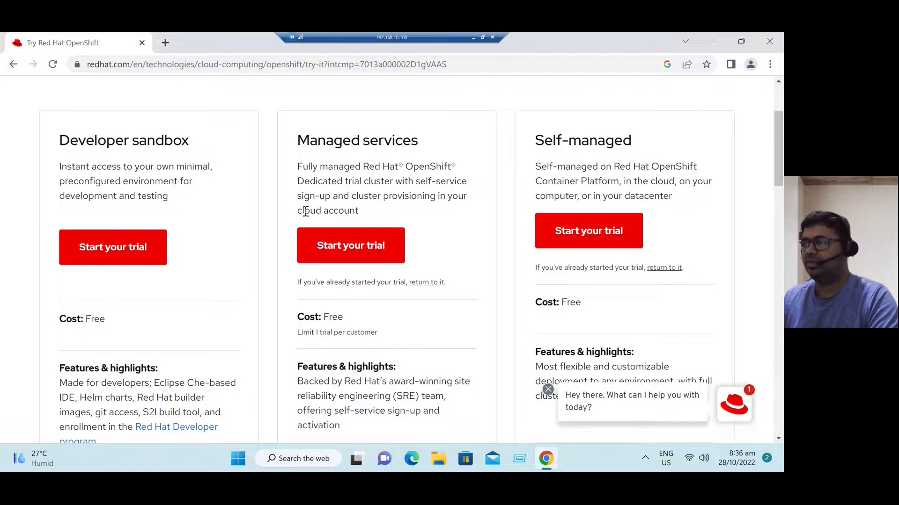
drag(300, 211, 354, 210)
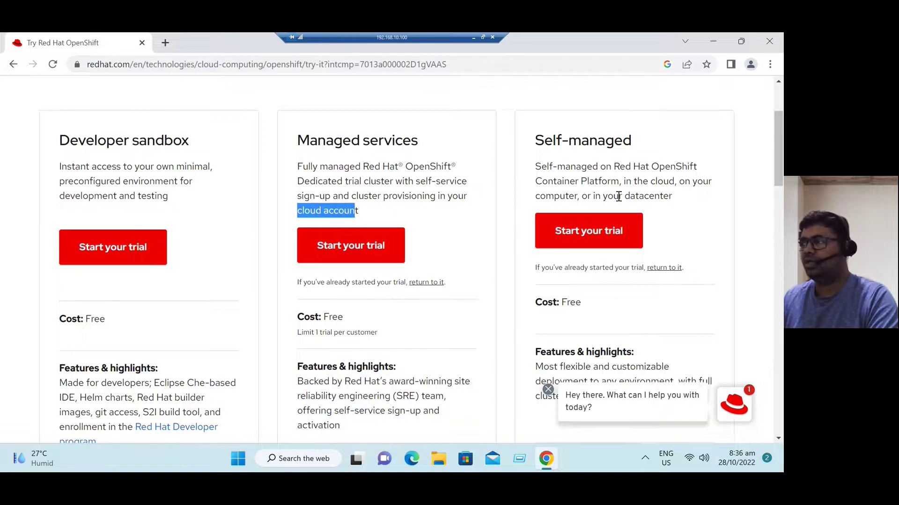
click(582, 231)
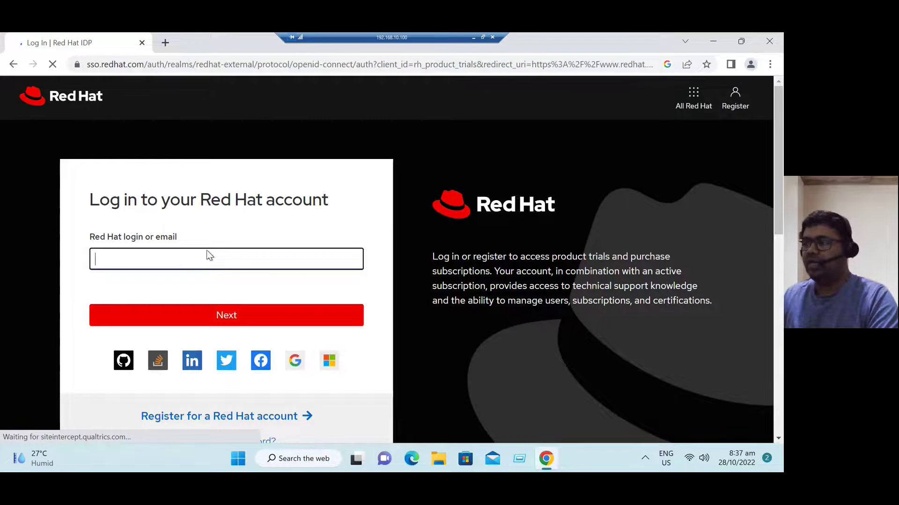
Log in using the saved account e-mail and the account password.
click(168, 263)
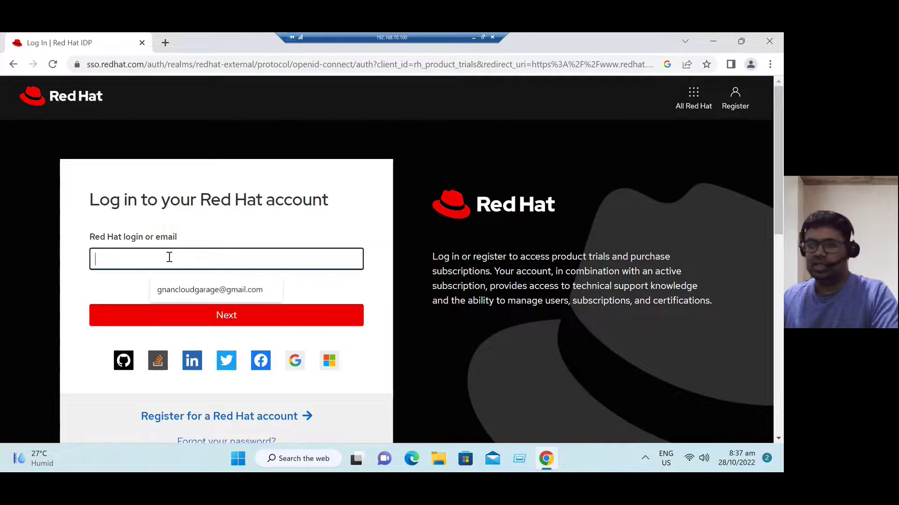
click(214, 286)
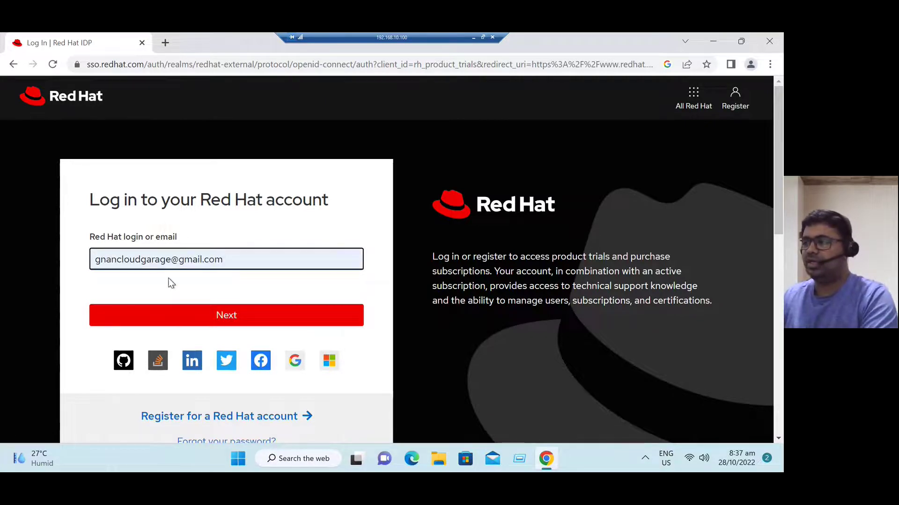
click(205, 322)
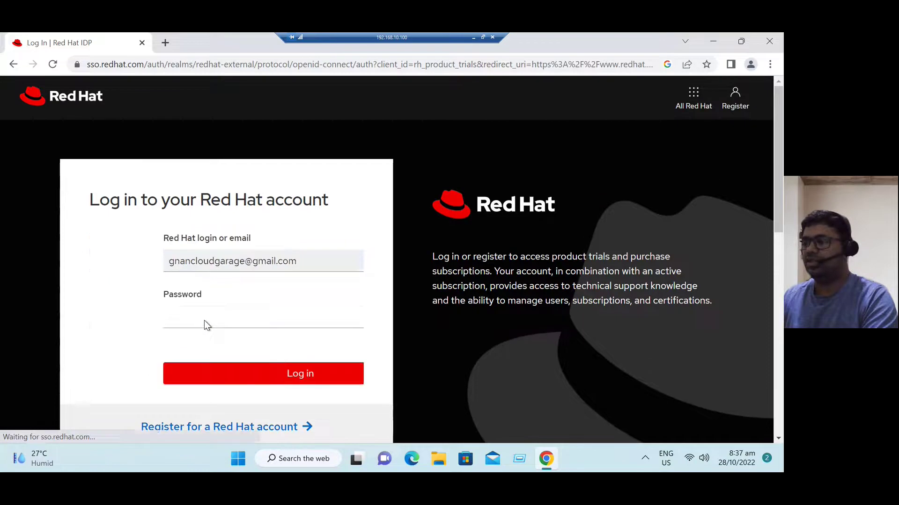
text(•••••••••)
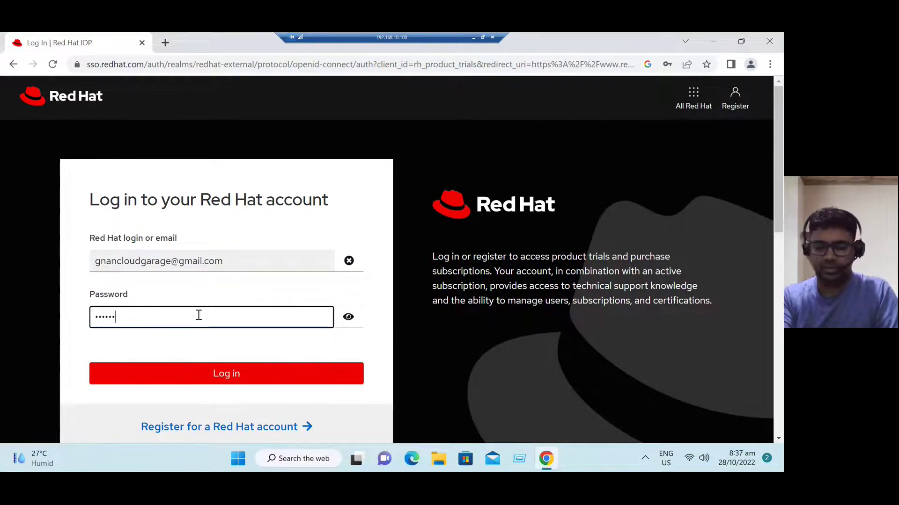
key(Return)
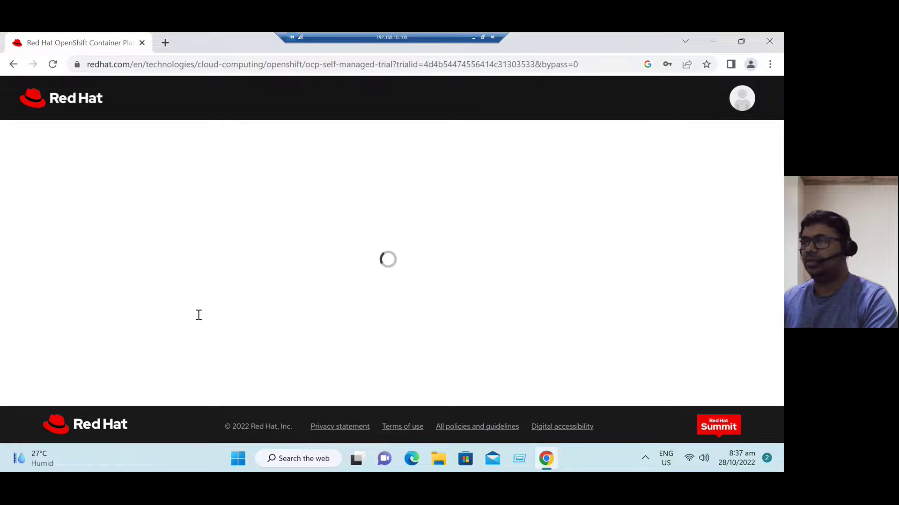
Scroll past the trial-expired notice and follow the 'trial clusters' link.
scroll(198, 314, down, 1)
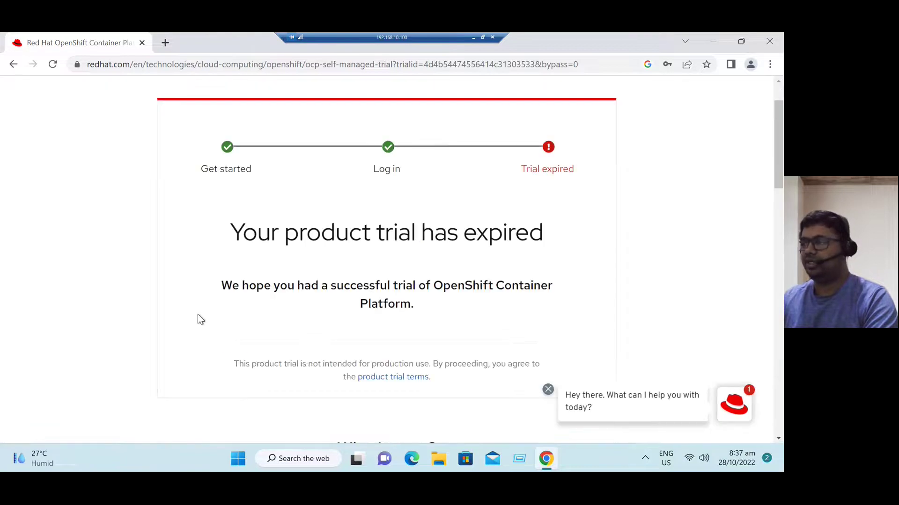
drag(271, 239, 577, 235)
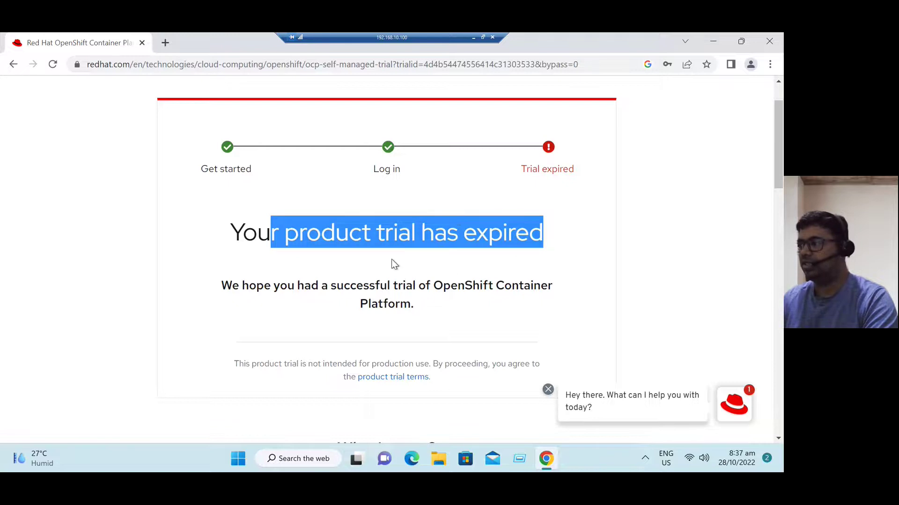
click(360, 274)
scroll(361, 276, down, 5)
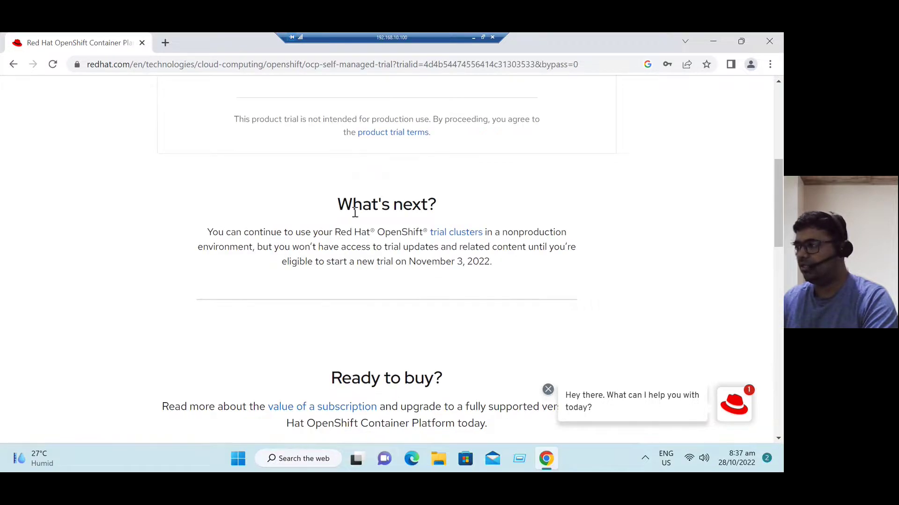
click(453, 232)
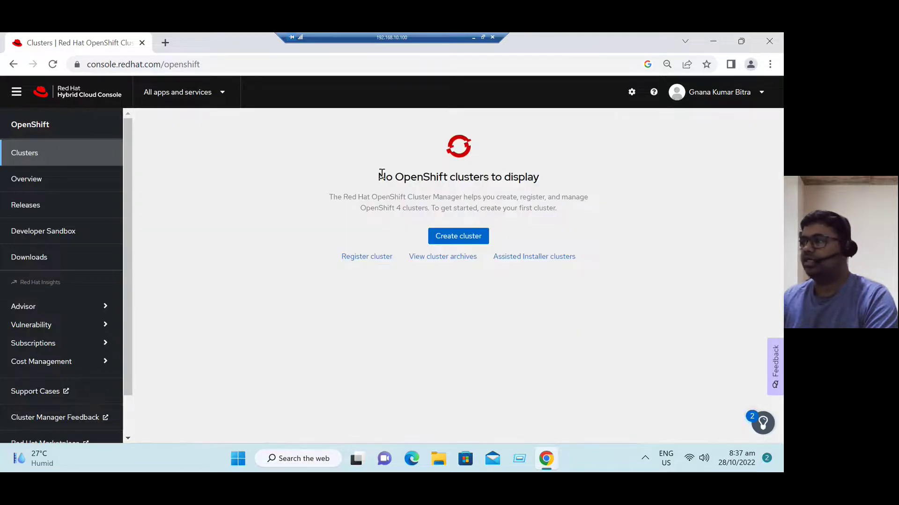
Start creating a new OpenShift cluster from the empty Clusters page.
drag(386, 175, 543, 182)
click(524, 360)
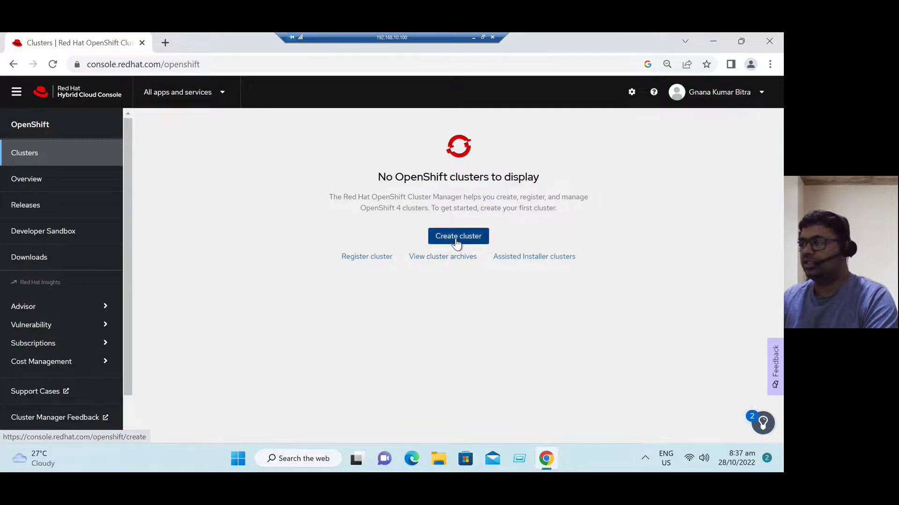
click(456, 238)
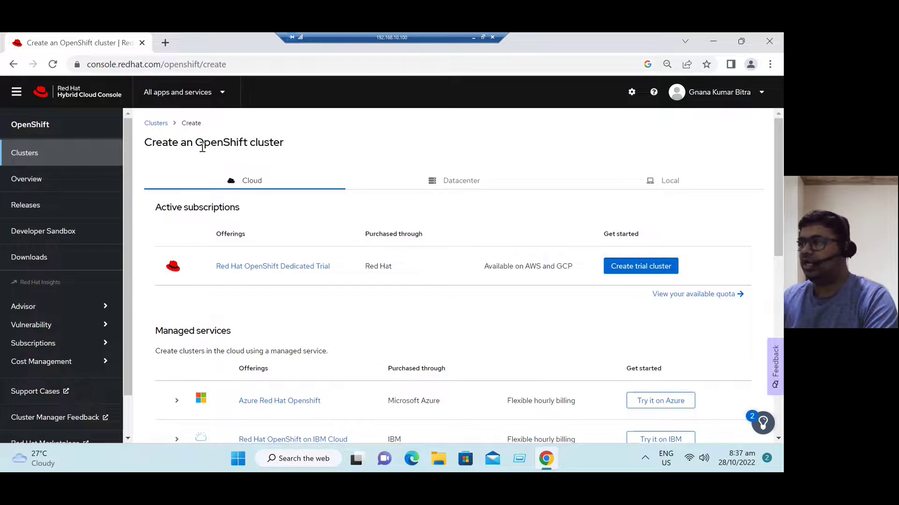
drag(201, 143, 286, 144)
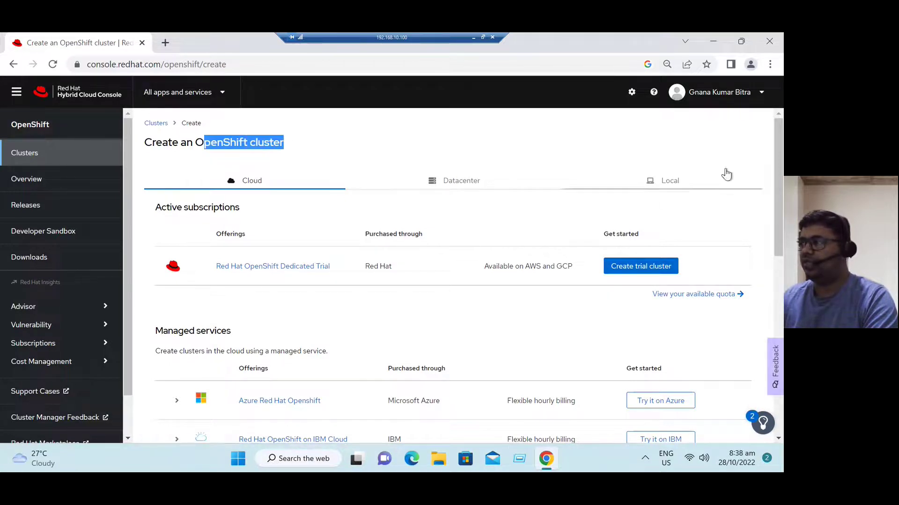
Show the Local tab and review OpenShift Local steps 1 and 2, keeping Windows.
click(666, 182)
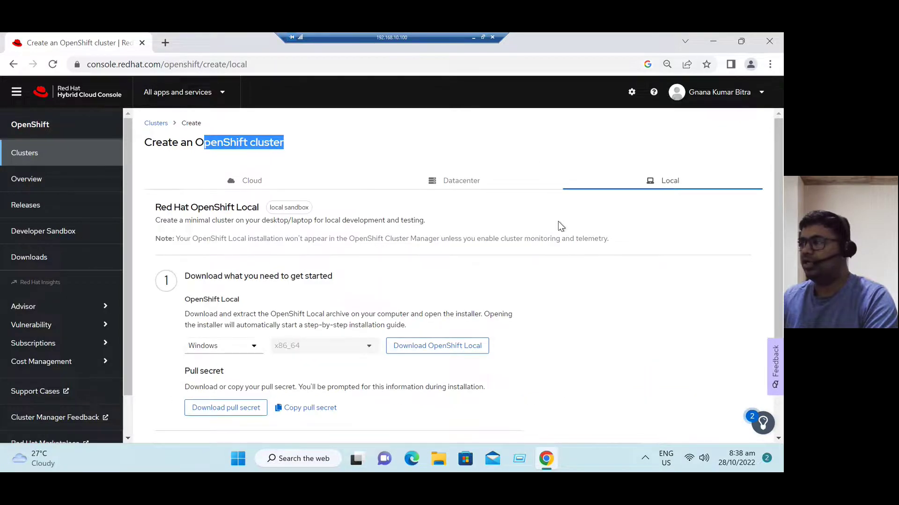
scroll(537, 313, down, 1)
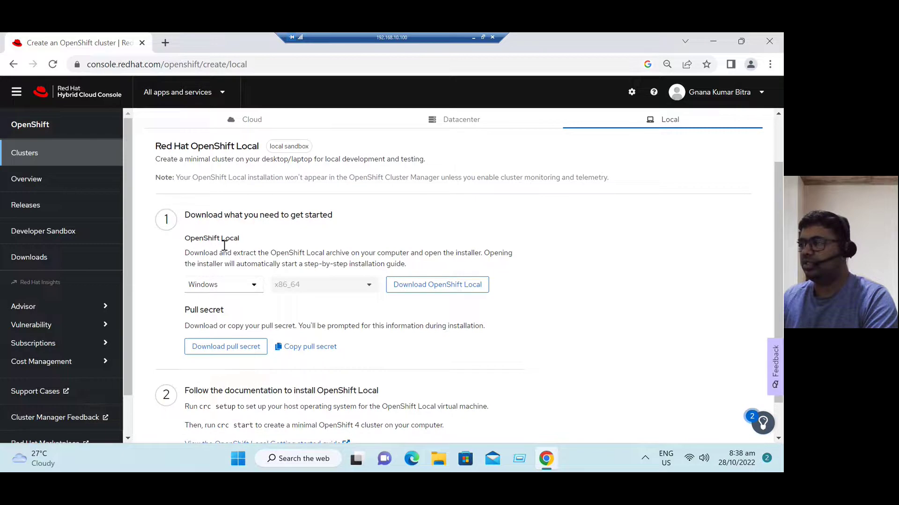
drag(190, 215, 327, 233)
click(153, 297)
click(253, 286)
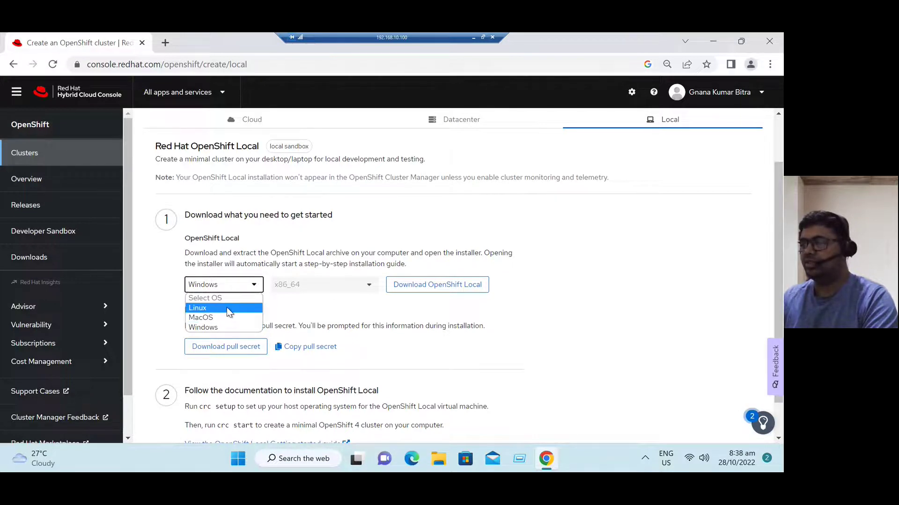
click(592, 305)
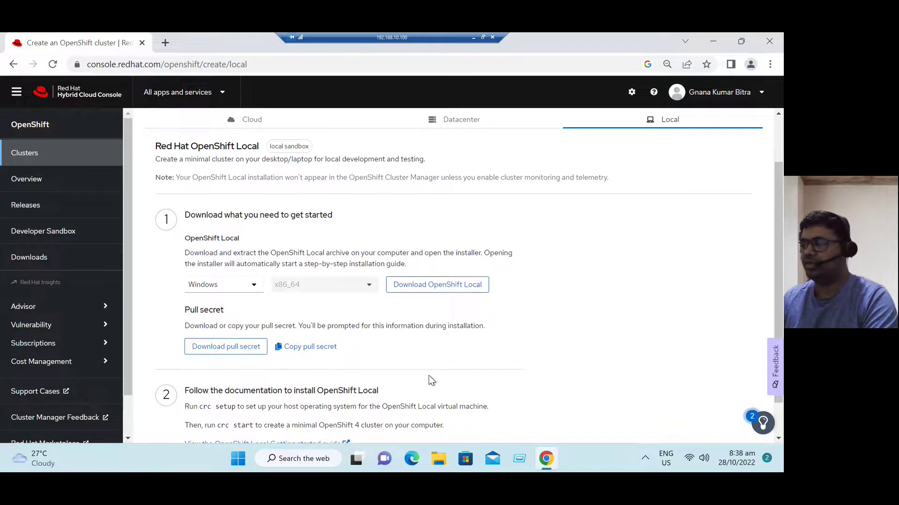
scroll(430, 378, down, 1)
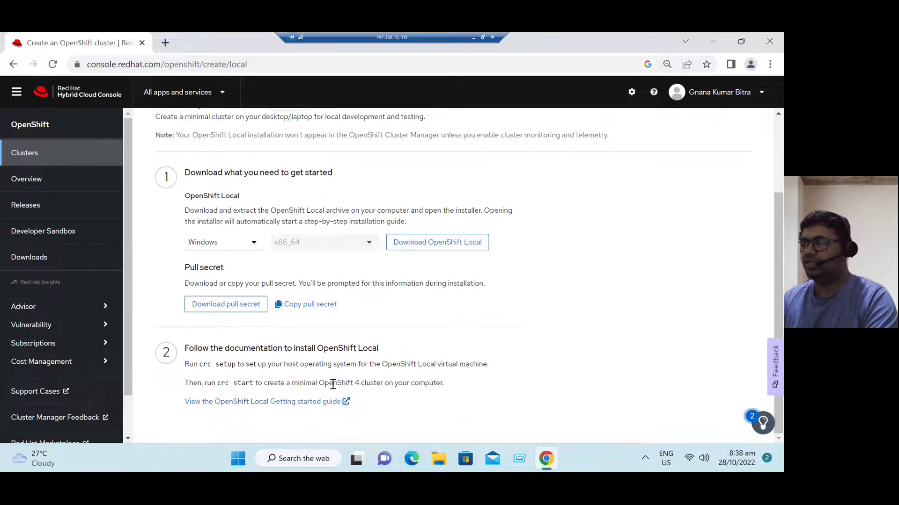
scroll(603, 305, up, 2)
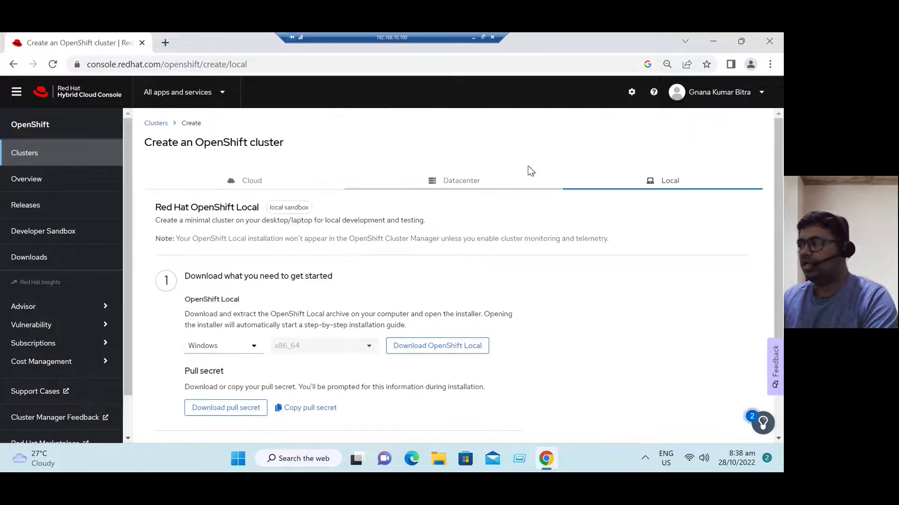
Switch to Datacenter and scroll the providers table from Bare Metal to Platform agnostic (x86_64).
click(472, 185)
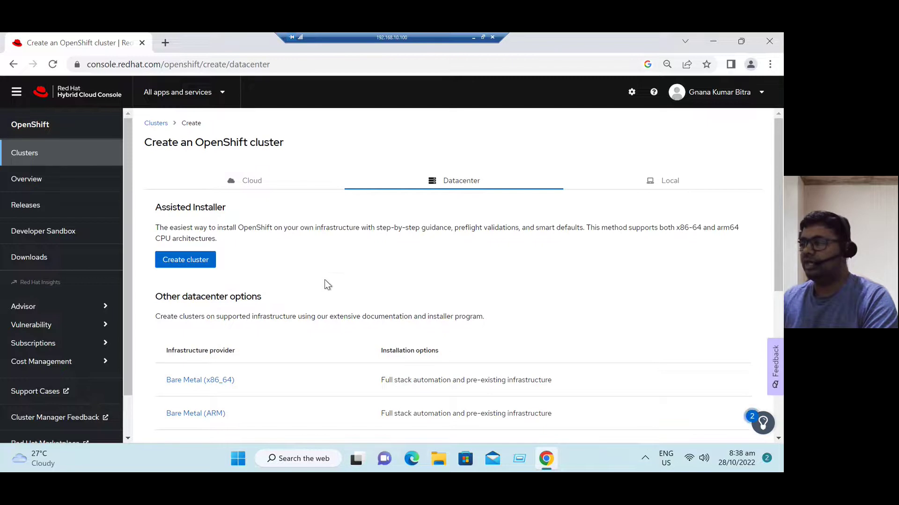
scroll(324, 281, down, 3)
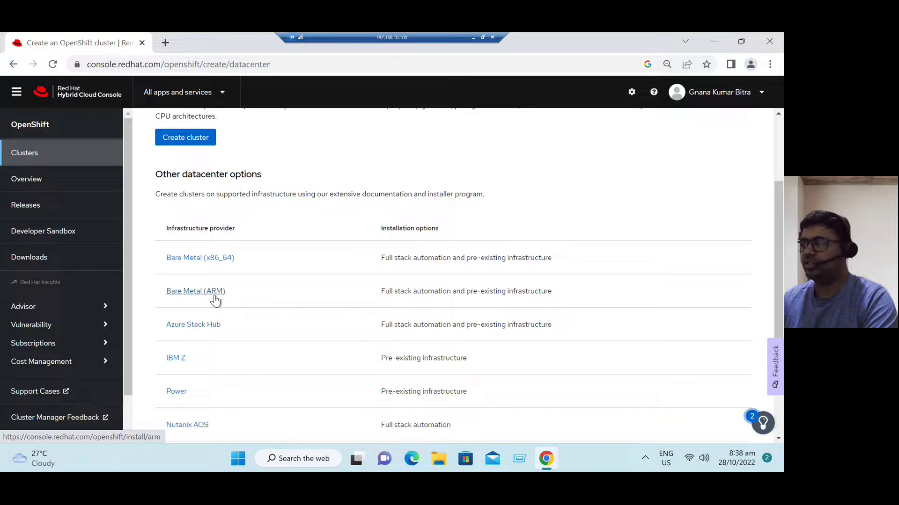
scroll(243, 270, down, 1)
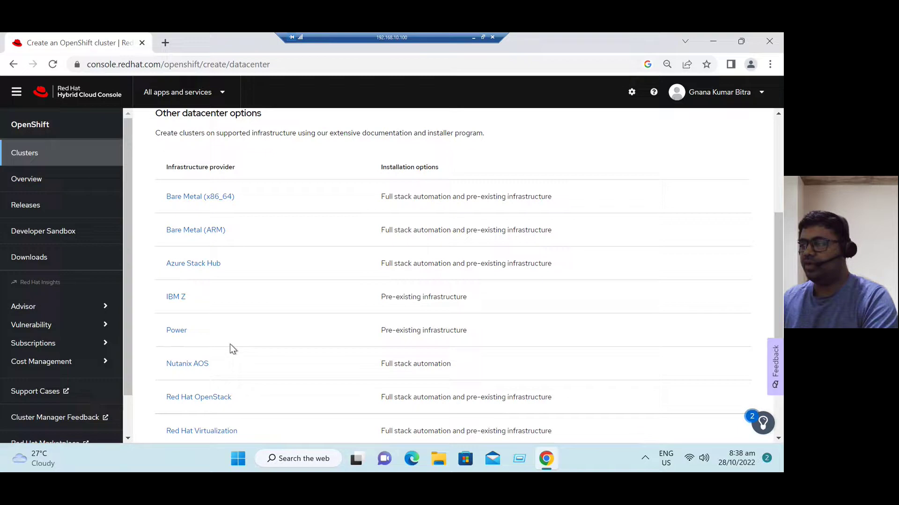
scroll(225, 337, down, 1)
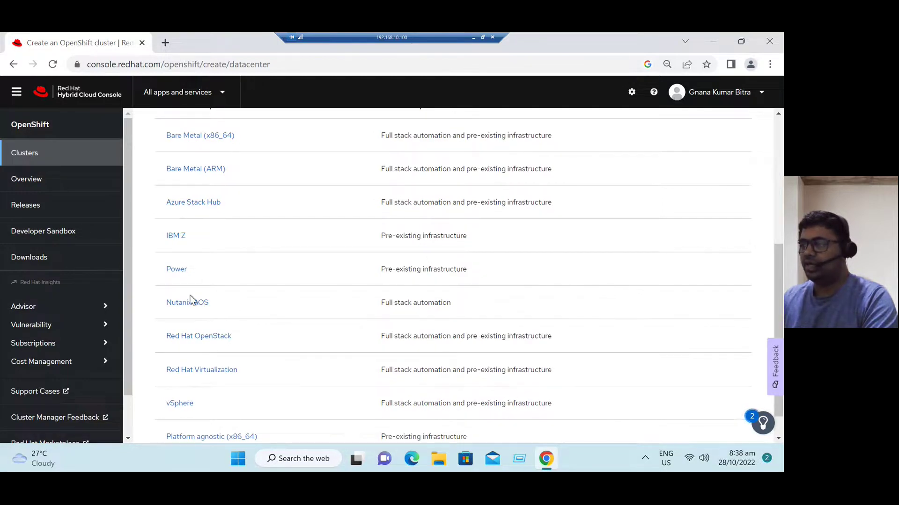
scroll(242, 302, down, 1)
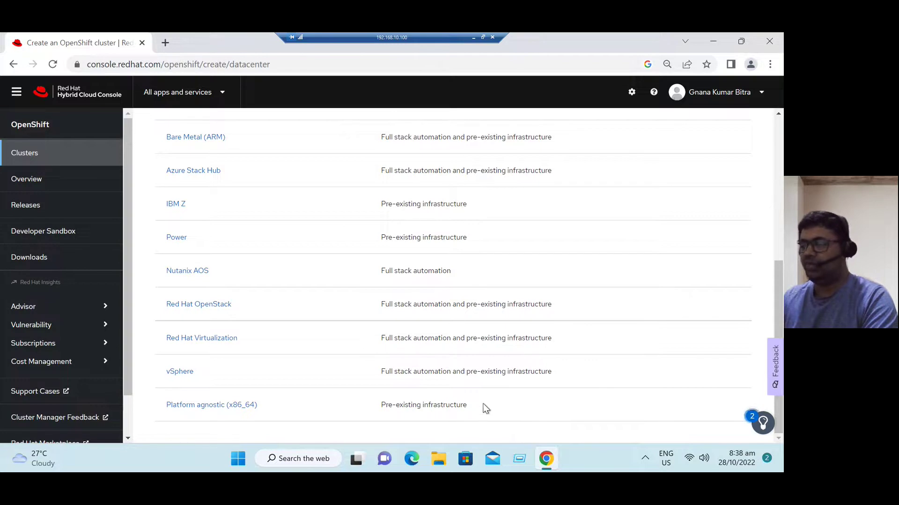
drag(481, 408, 376, 409)
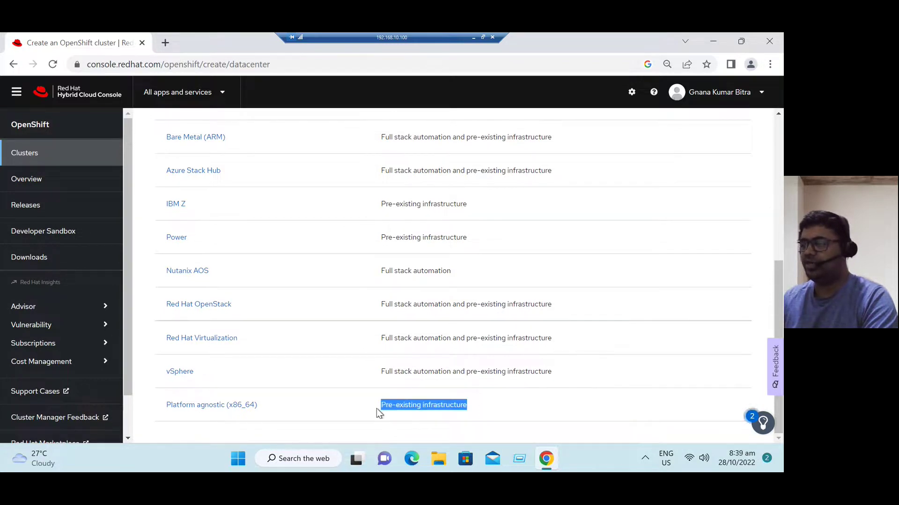
scroll(556, 377, up, 6)
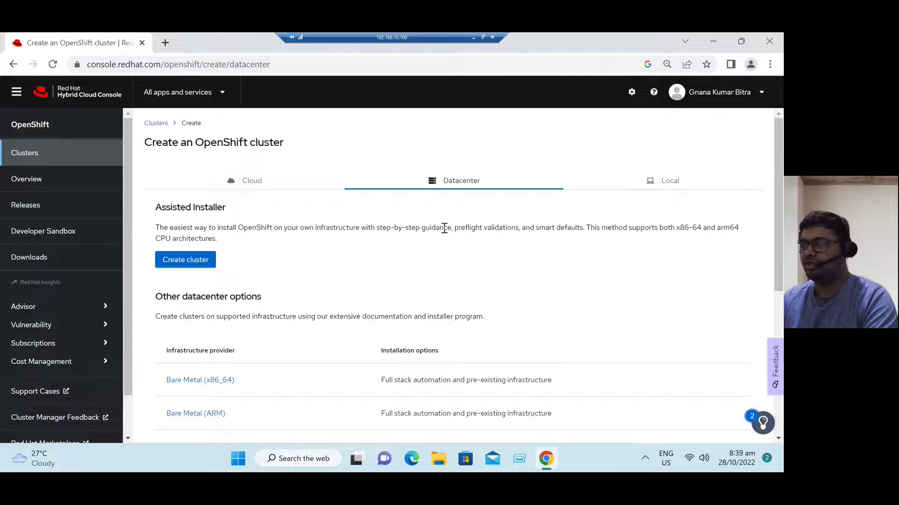
scroll(415, 248, down, 4)
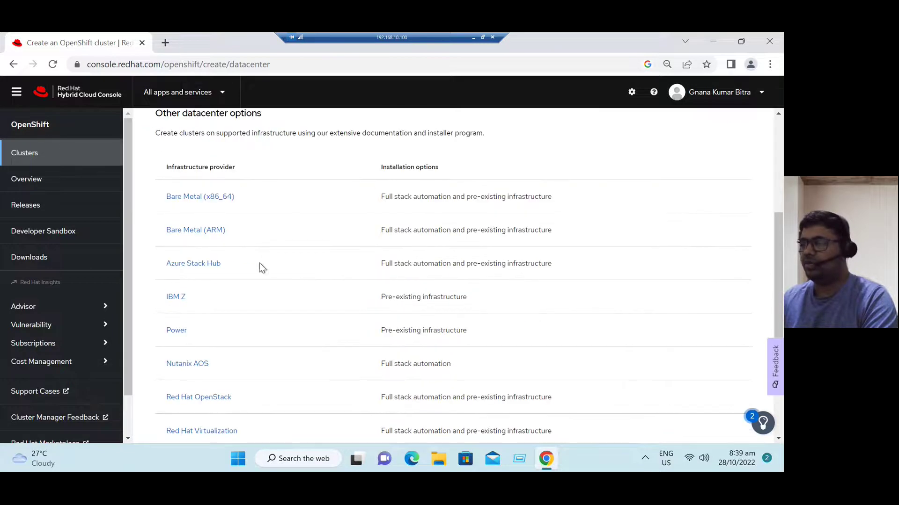
scroll(262, 280, down, 2)
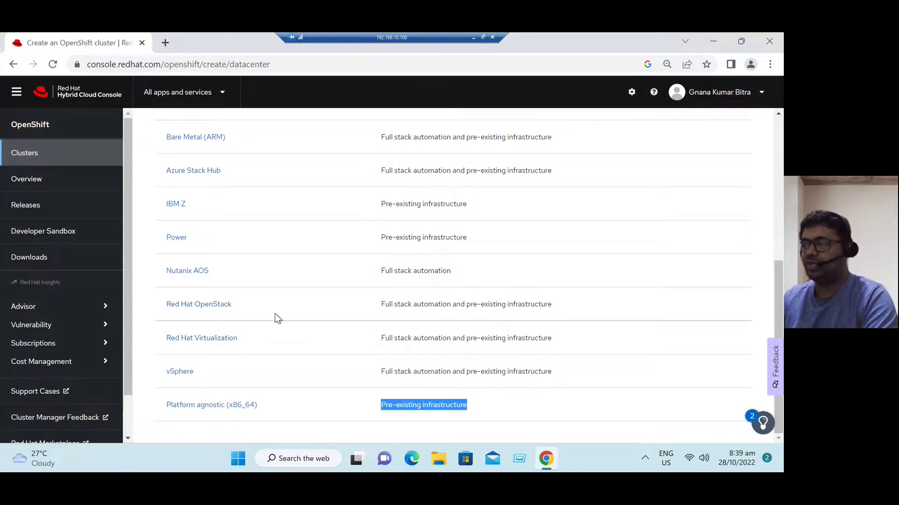
scroll(274, 314, up, 3)
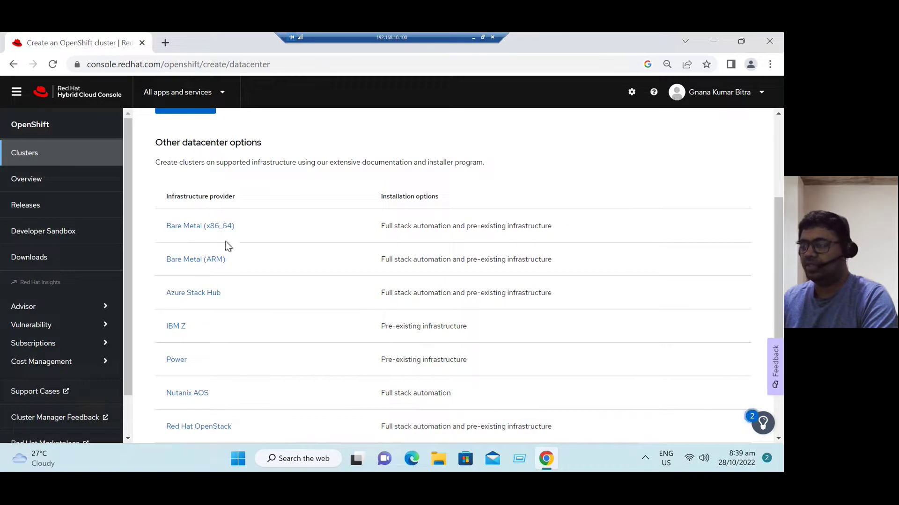
scroll(239, 307, down, 3)
scroll(237, 304, up, 6)
scroll(426, 205, down, 2)
scroll(279, 342, down, 5)
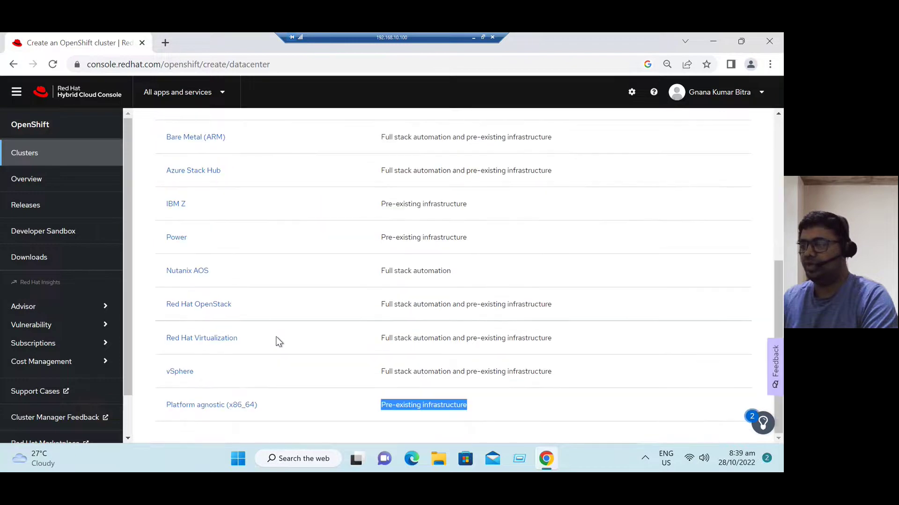
click(180, 373)
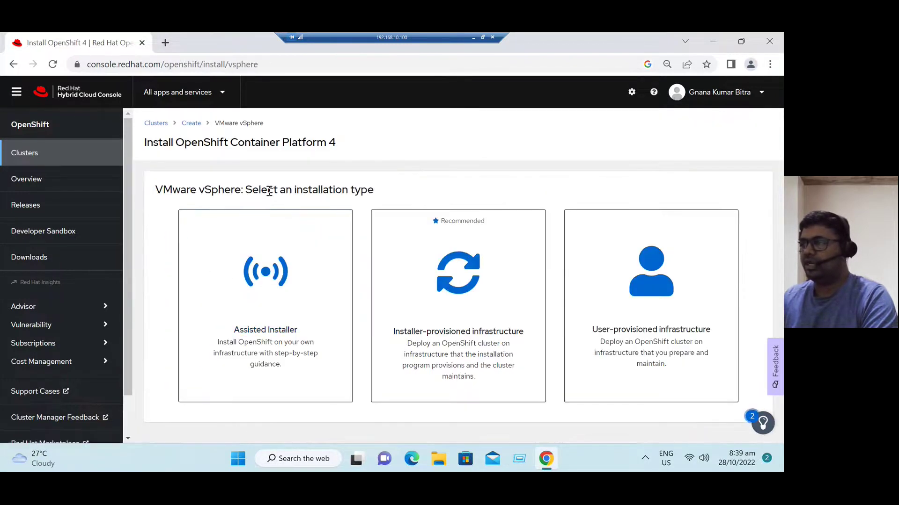
drag(267, 191, 364, 196)
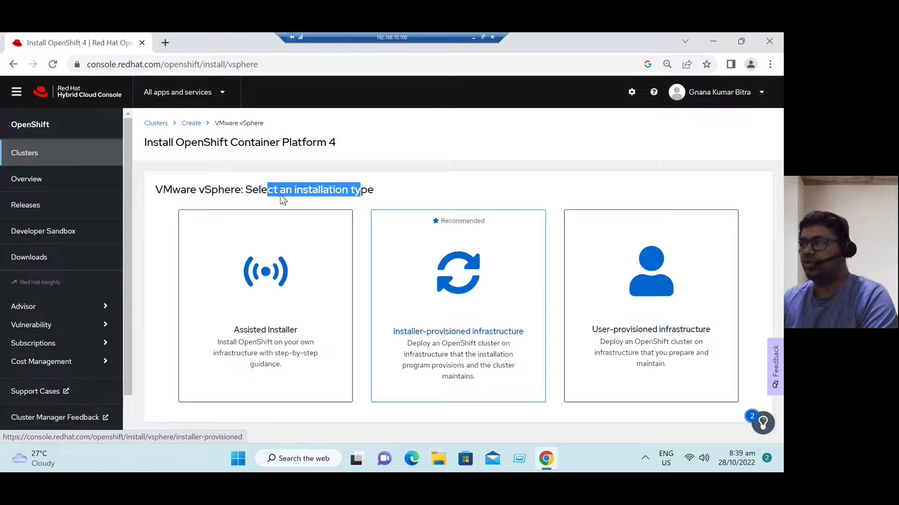
drag(199, 190, 234, 190)
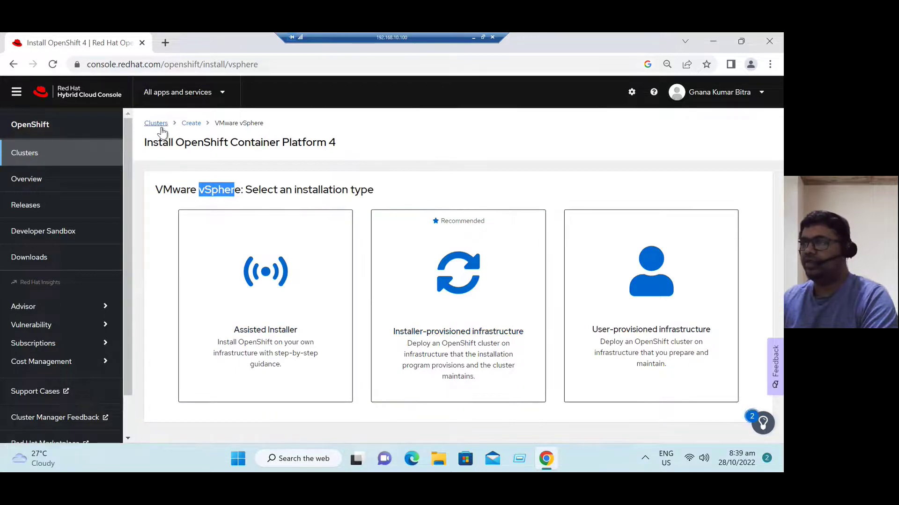
click(13, 64)
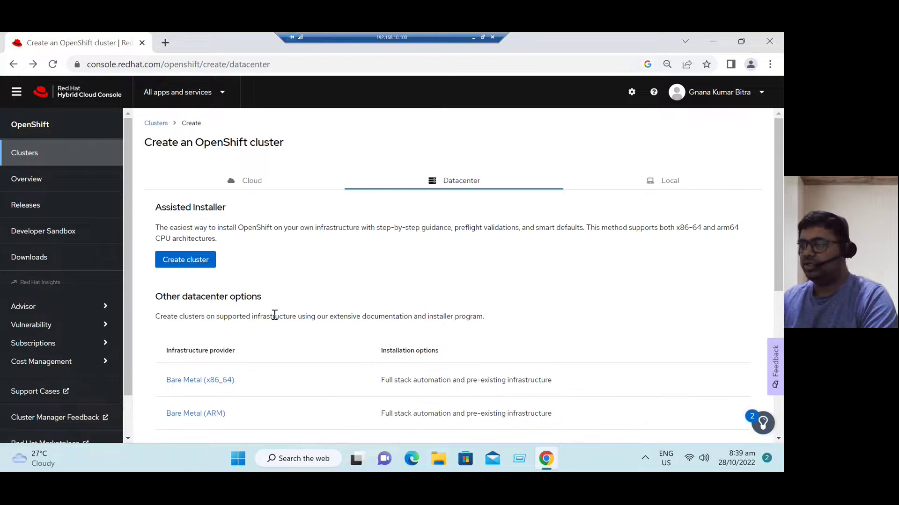
View the Red Hat OpenStack installation options, then return to Create an OpenShift cluster.
scroll(274, 315, down, 6)
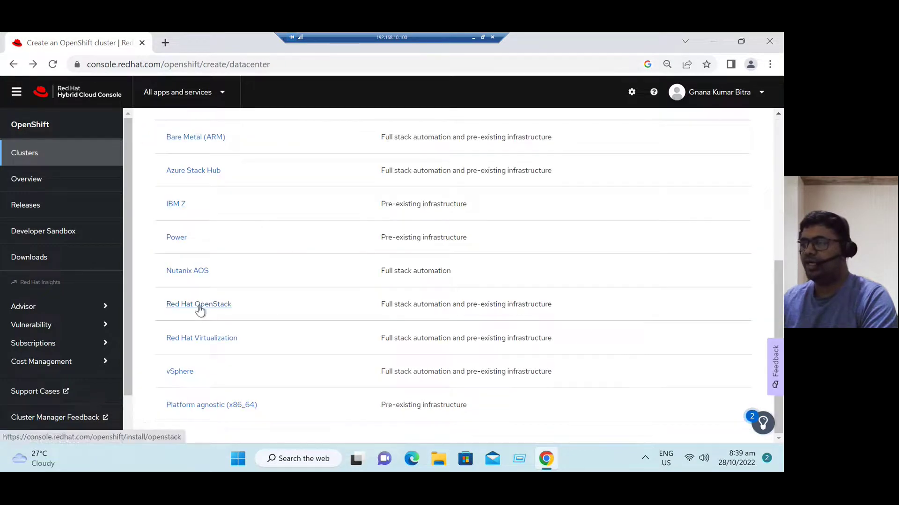
click(199, 304)
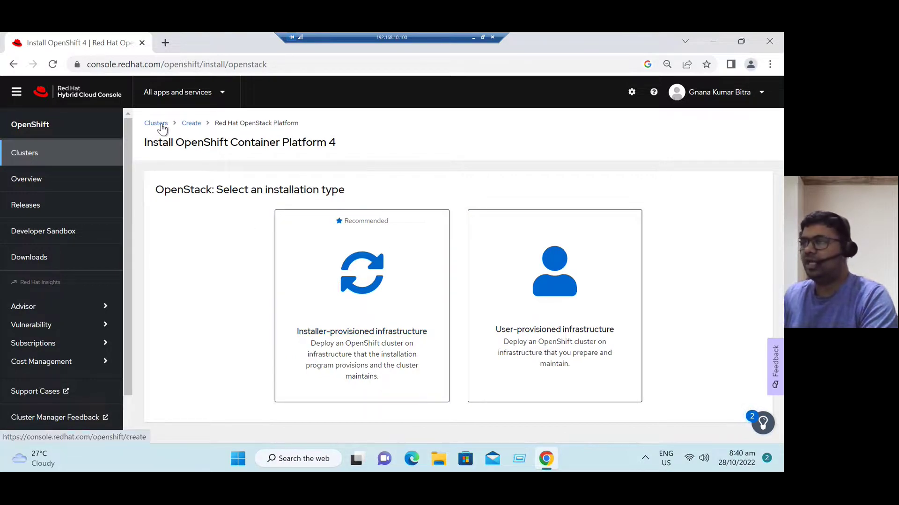
click(188, 126)
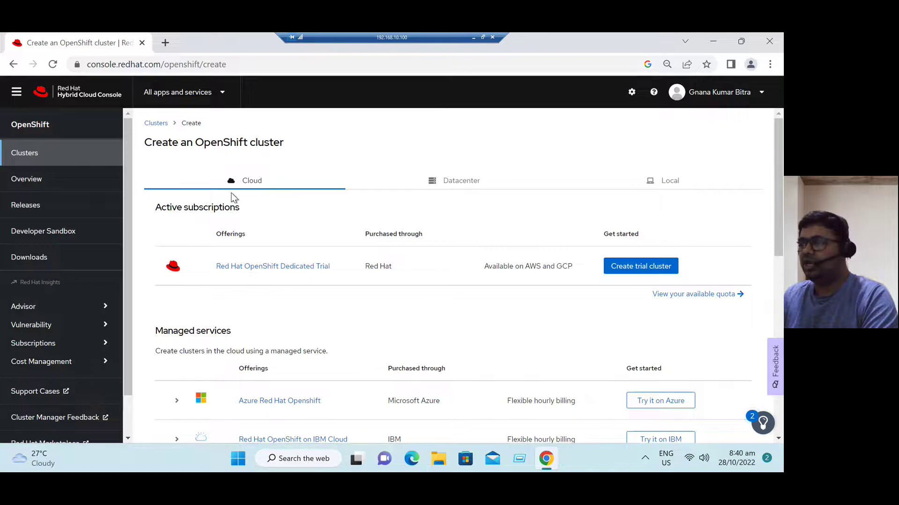
Scroll the Cloud tab's managed services and providers down to Google Cloud, then open Downloads.
scroll(288, 250, down, 3)
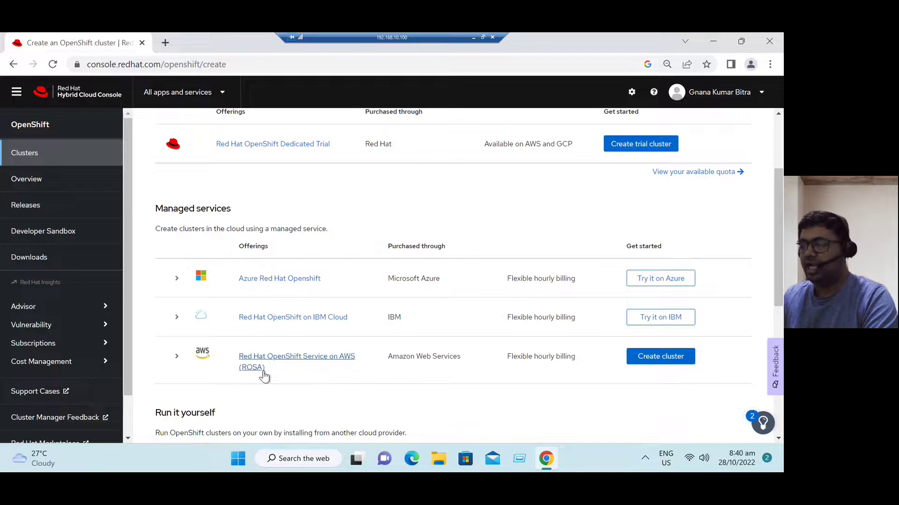
scroll(222, 368, down, 5)
scroll(197, 340, down, 2)
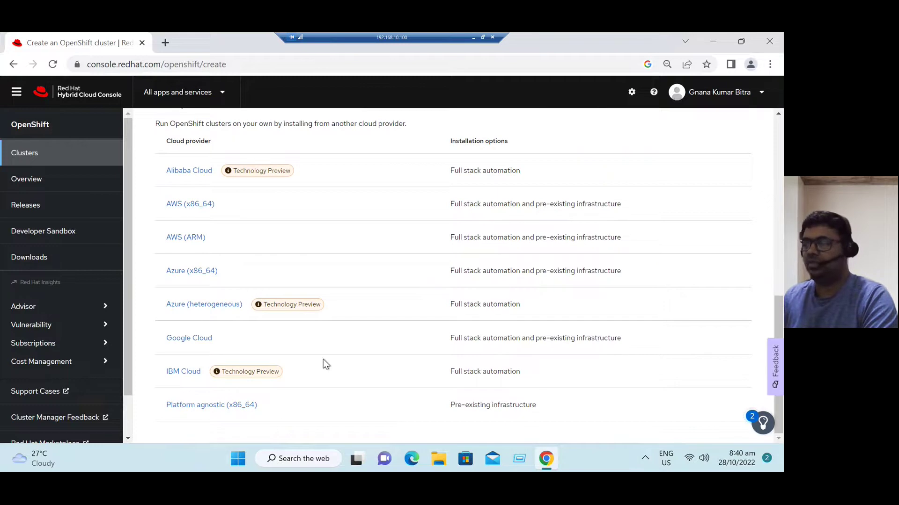
drag(233, 336, 161, 346)
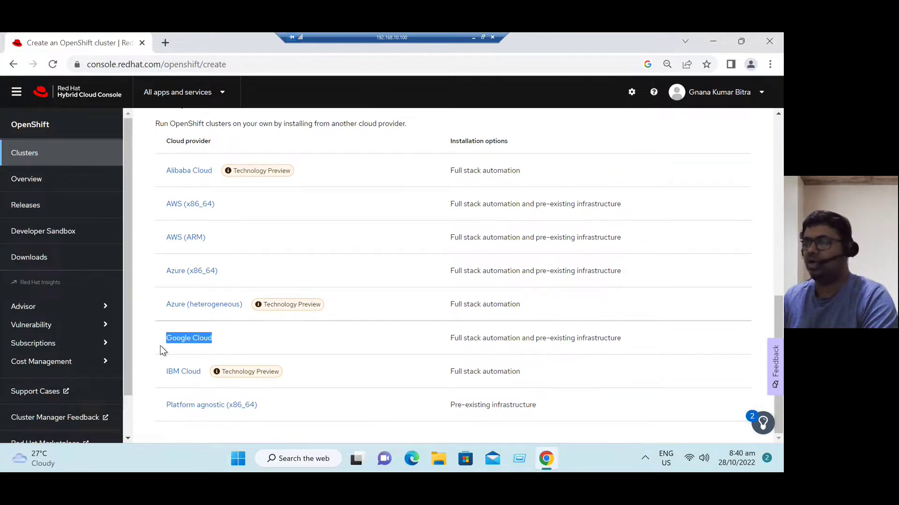
scroll(379, 355, up, 5)
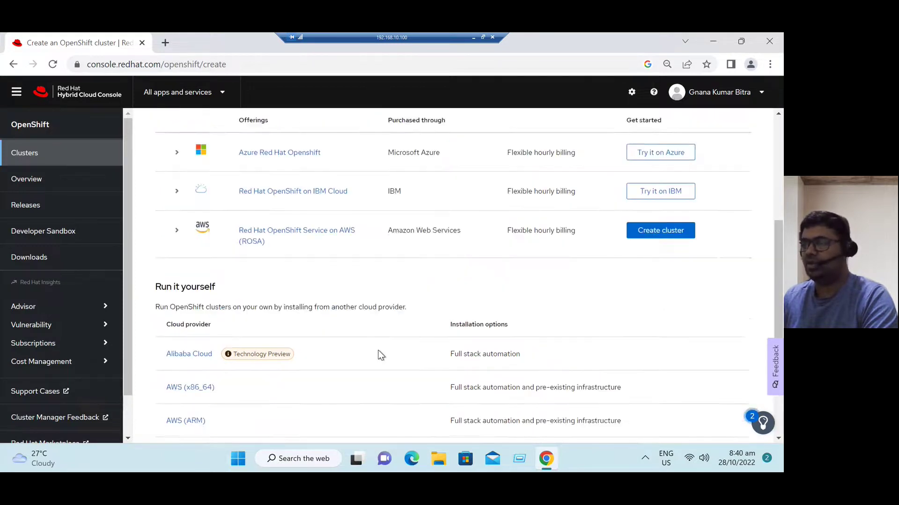
click(55, 263)
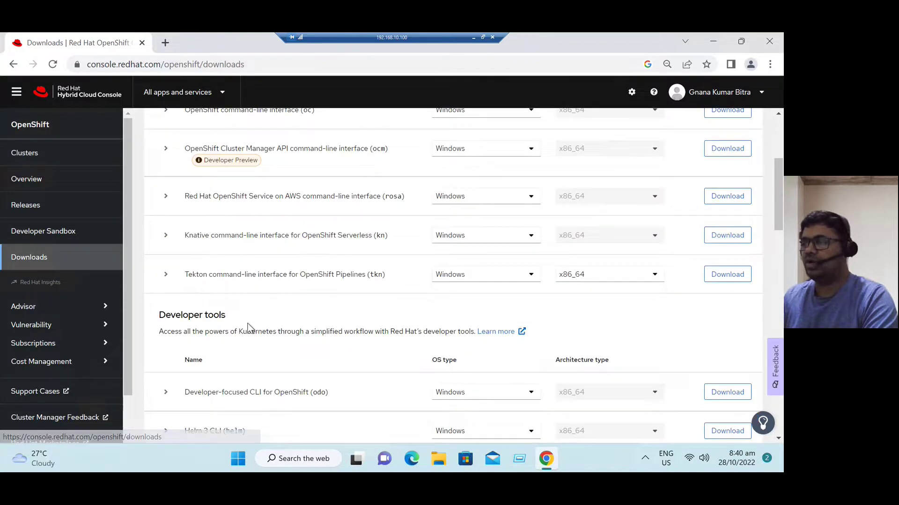
Return to the top of the OpenShift Downloads page and go to Developer Sandbox.
scroll(263, 333, up, 4)
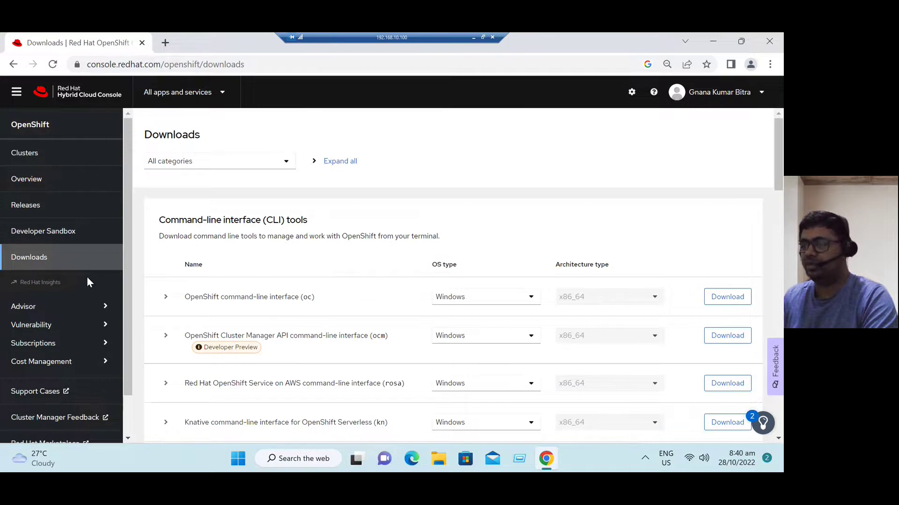
click(73, 239)
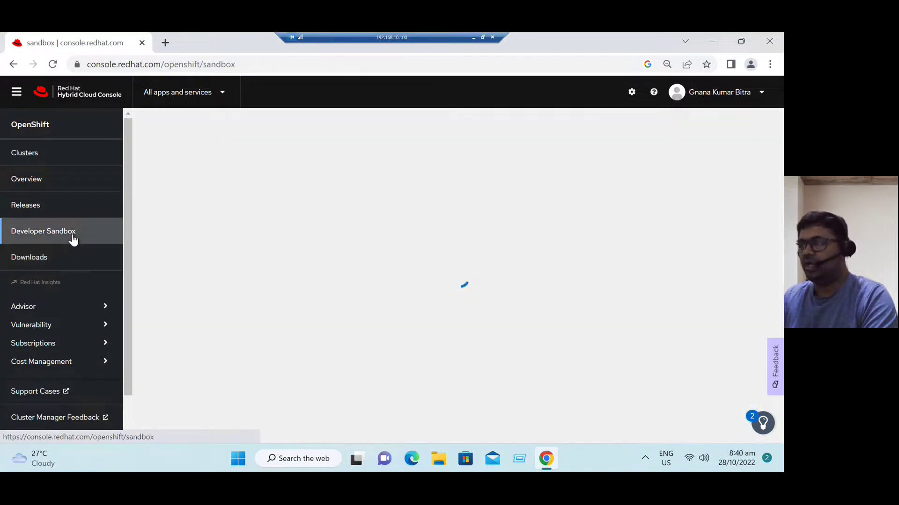